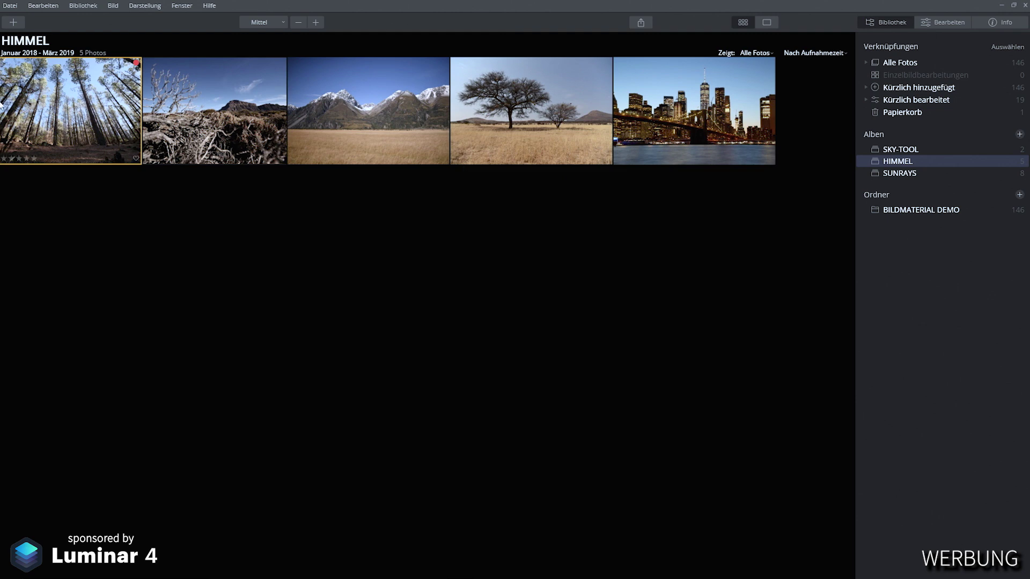
# Step: Set thumbnails to Größte and open the snowy mountain photo in Bearbeiten for AI Sky Replacement
pyautogui.click(316, 22)
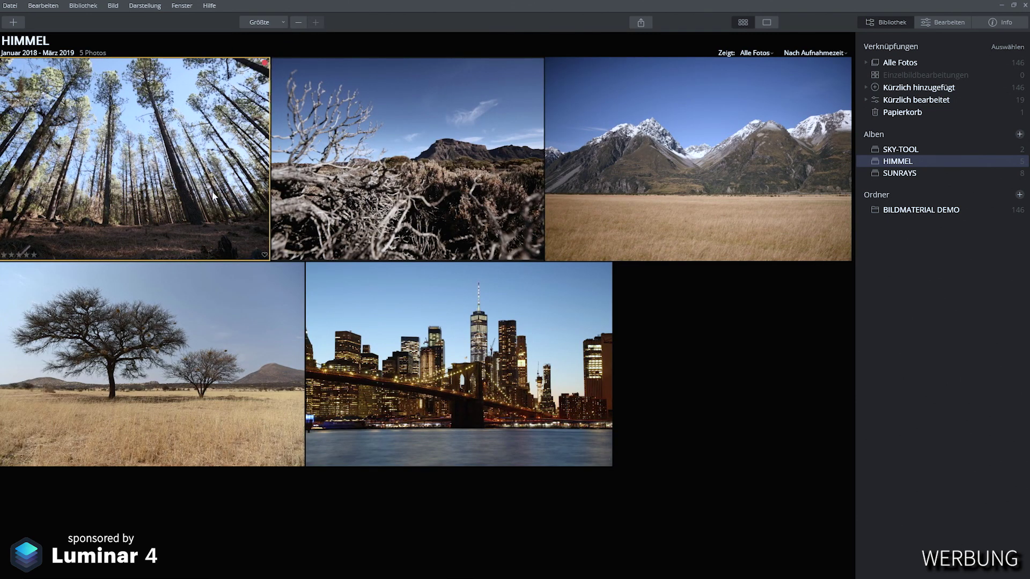
pyautogui.click(744, 169)
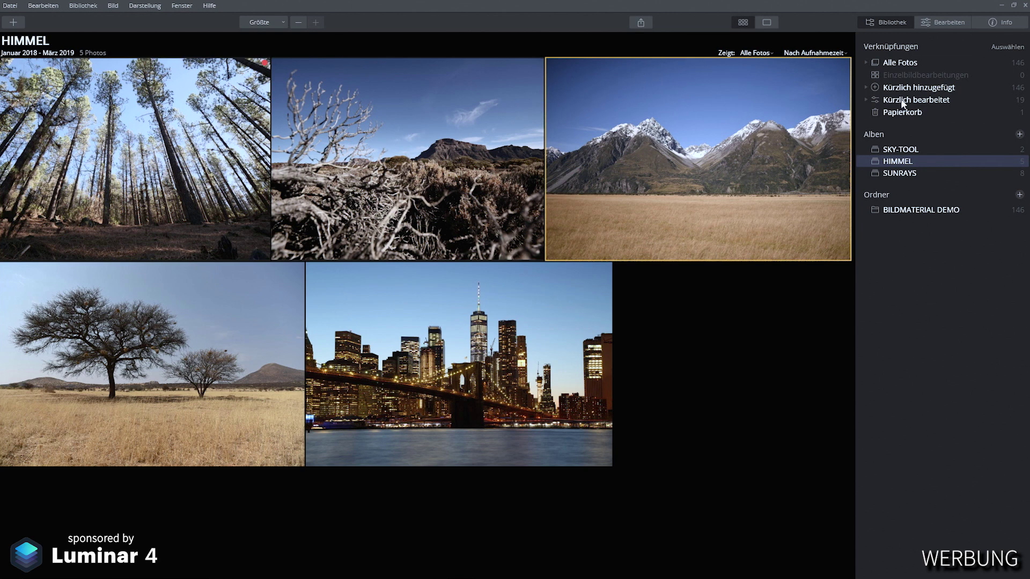
pyautogui.click(944, 22)
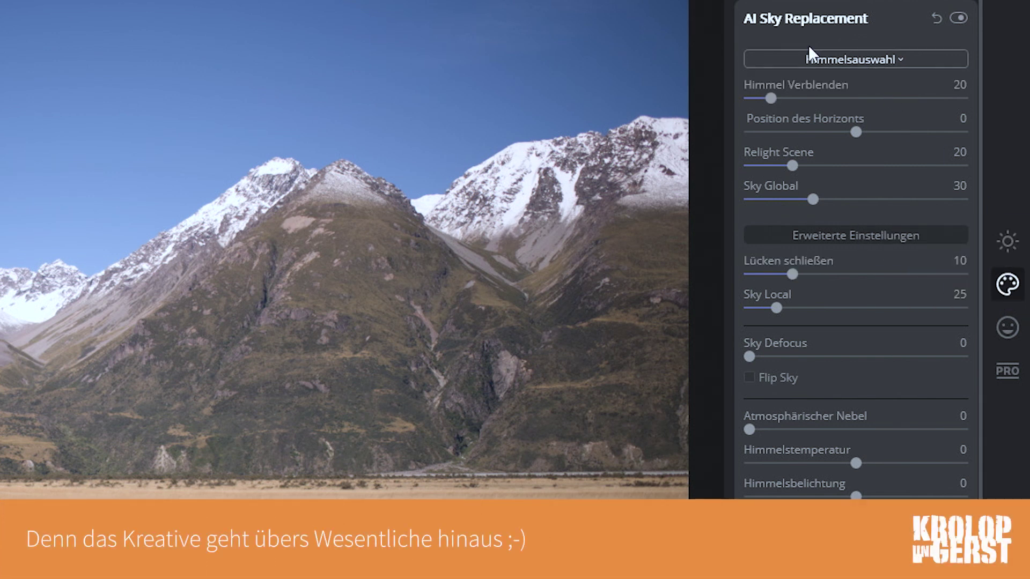
# Step: Compare Blue Sky 1, Blue Sky 2 and Blue Sky 6 on the mountain photo, settling on Blue Sky 2
pyautogui.click(859, 64)
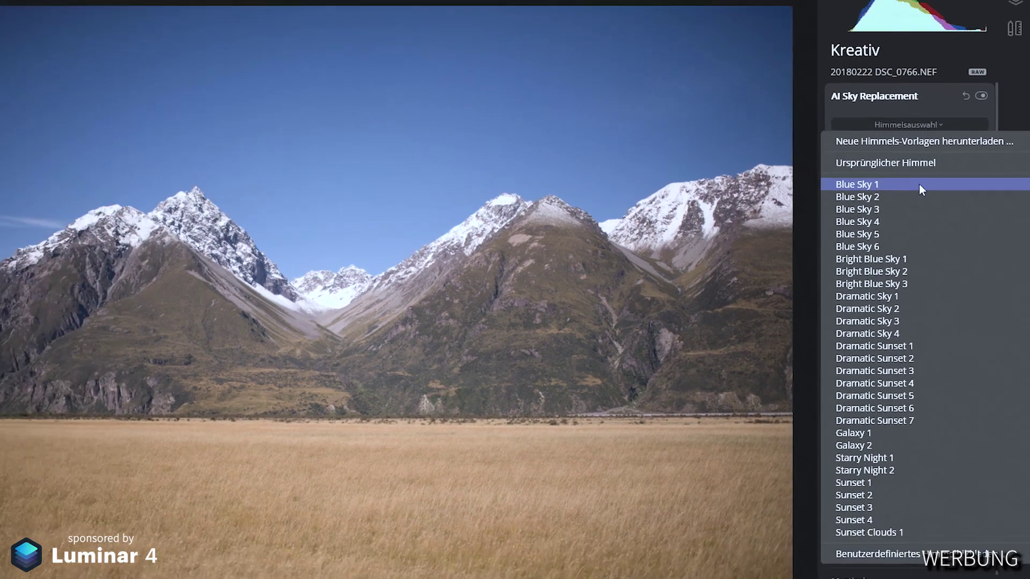
pyautogui.click(869, 144)
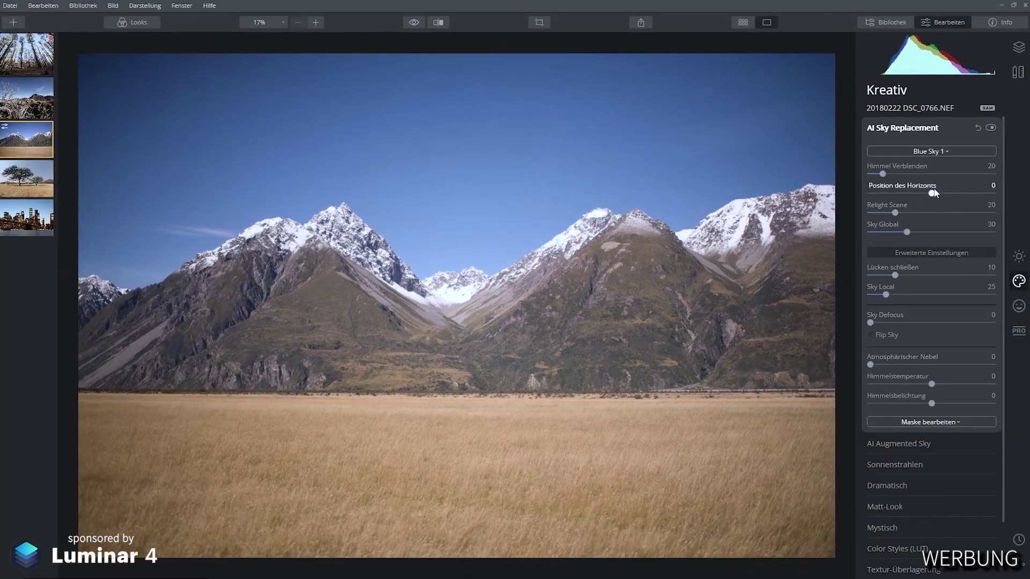
pyautogui.click(939, 152)
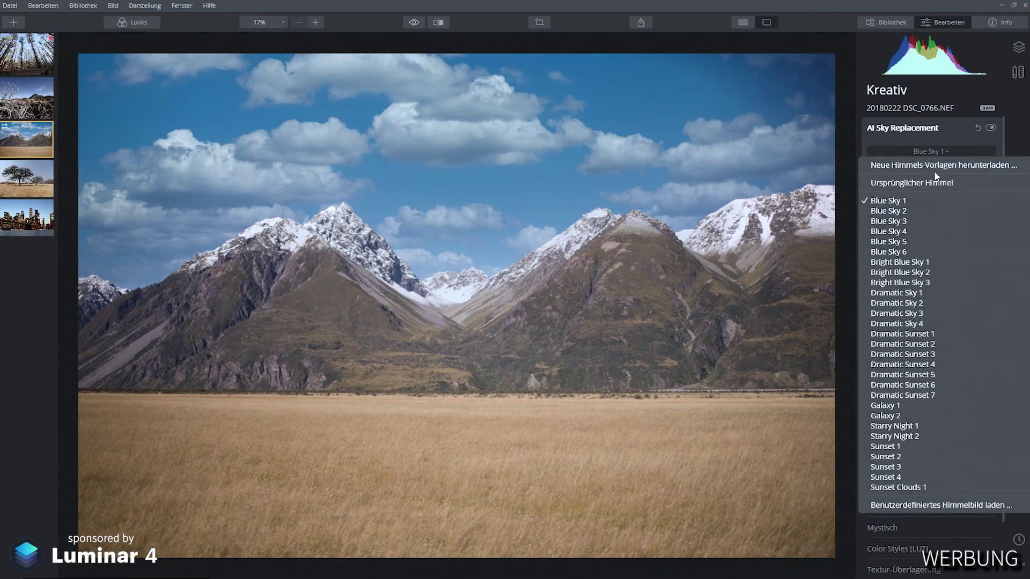
pyautogui.click(921, 211)
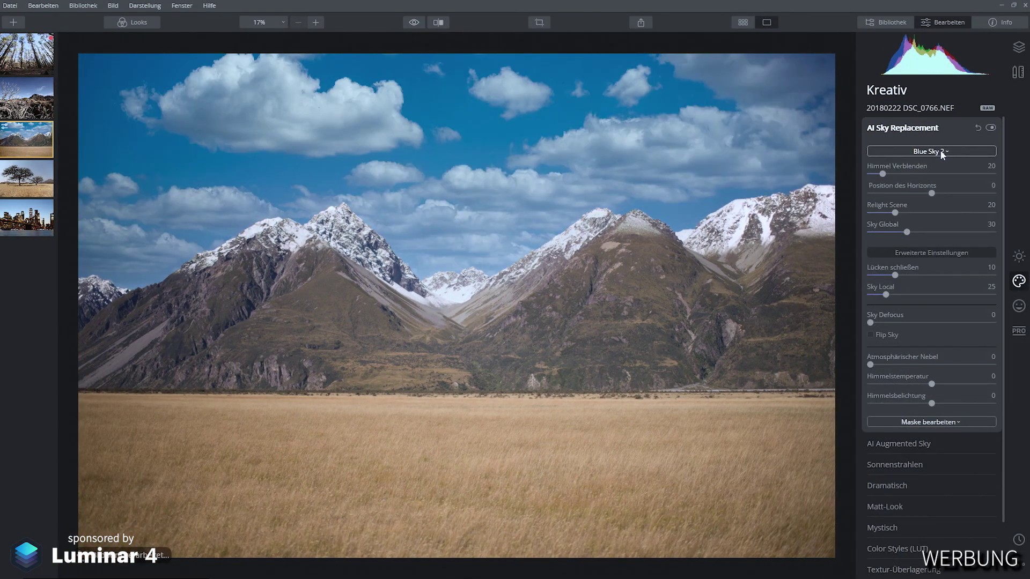
pyautogui.click(943, 152)
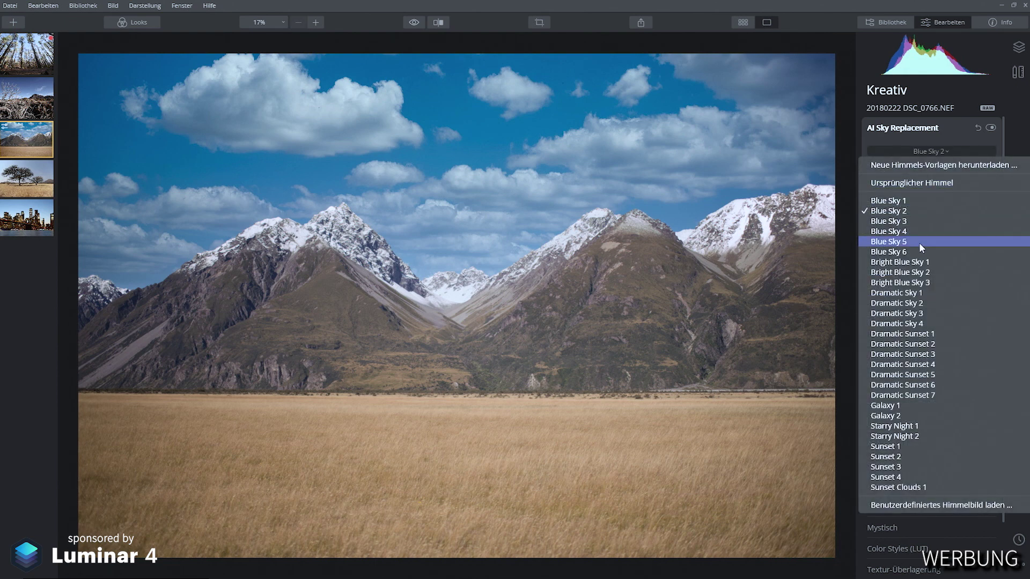
pyautogui.click(919, 245)
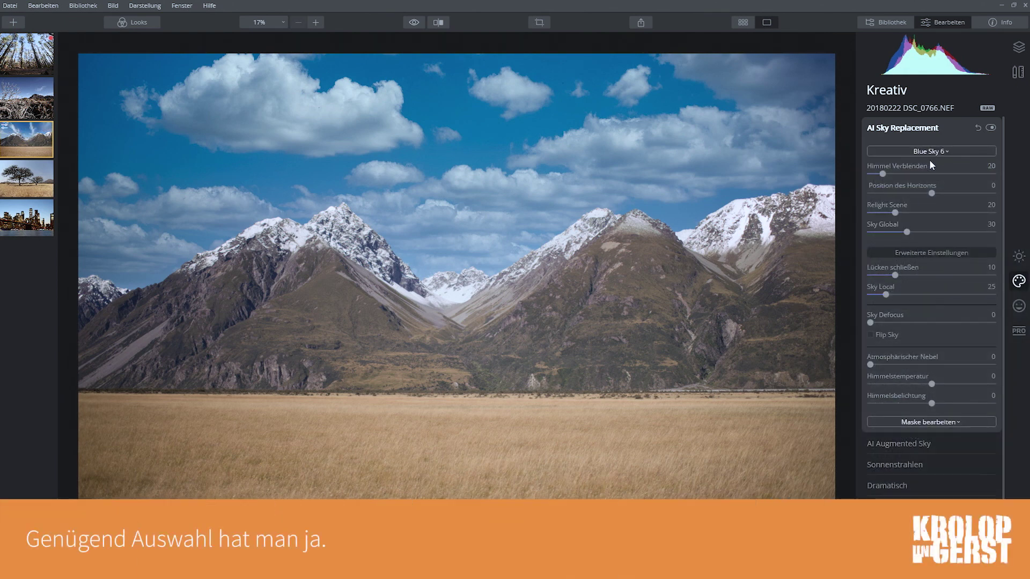
pyautogui.click(931, 152)
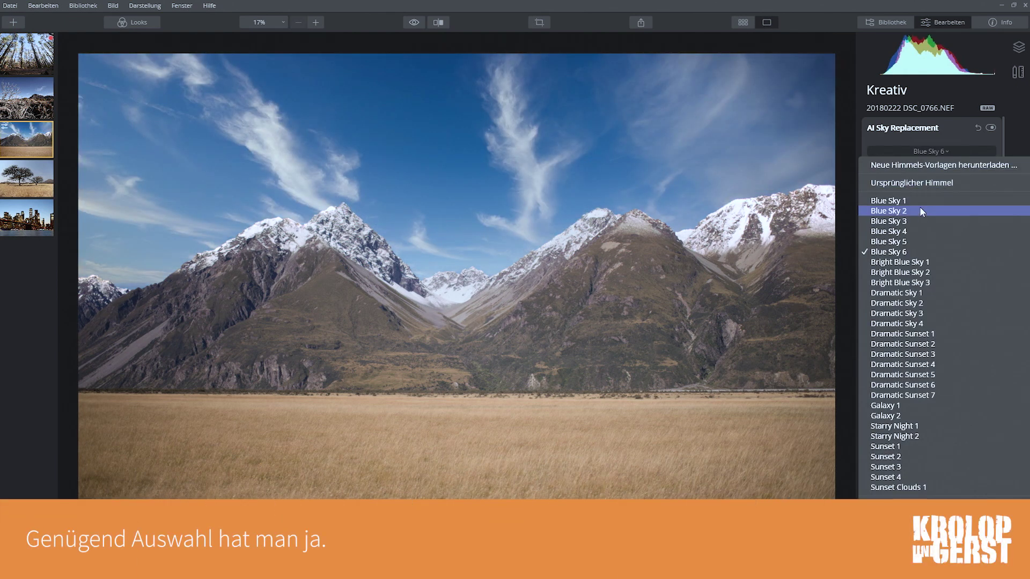
pyautogui.click(916, 211)
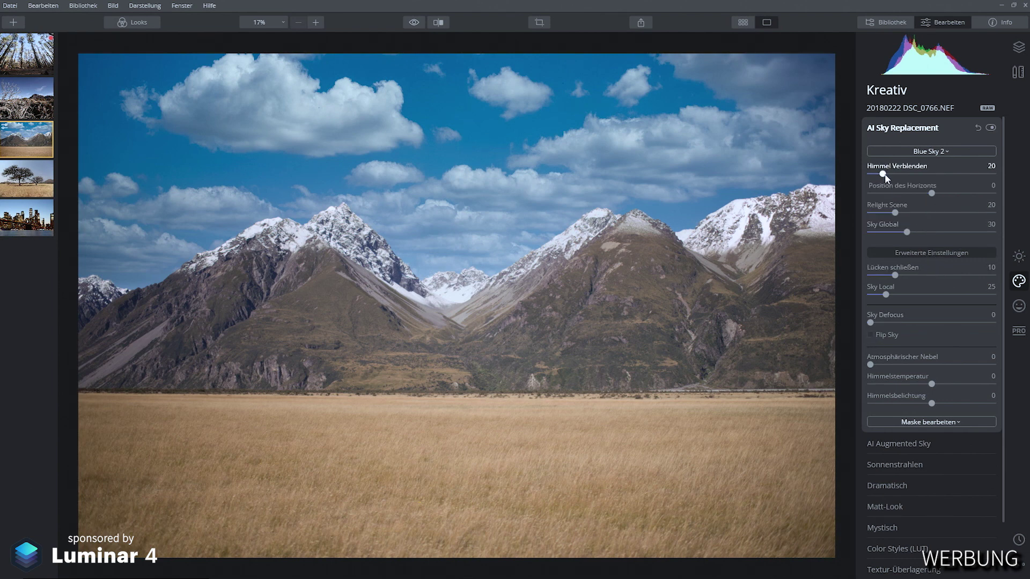
# Step: Experiment with Himmel Verblenden and leave the sky blending at 70
pyautogui.moveTo(883, 174)
pyautogui.mouseDown()
pyautogui.moveTo(938, 181)
pyautogui.moveTo(865, 194)
pyautogui.moveTo(910, 176)
pyautogui.moveTo(993, 175)
pyautogui.mouseUp()
pyautogui.click(967, 174)
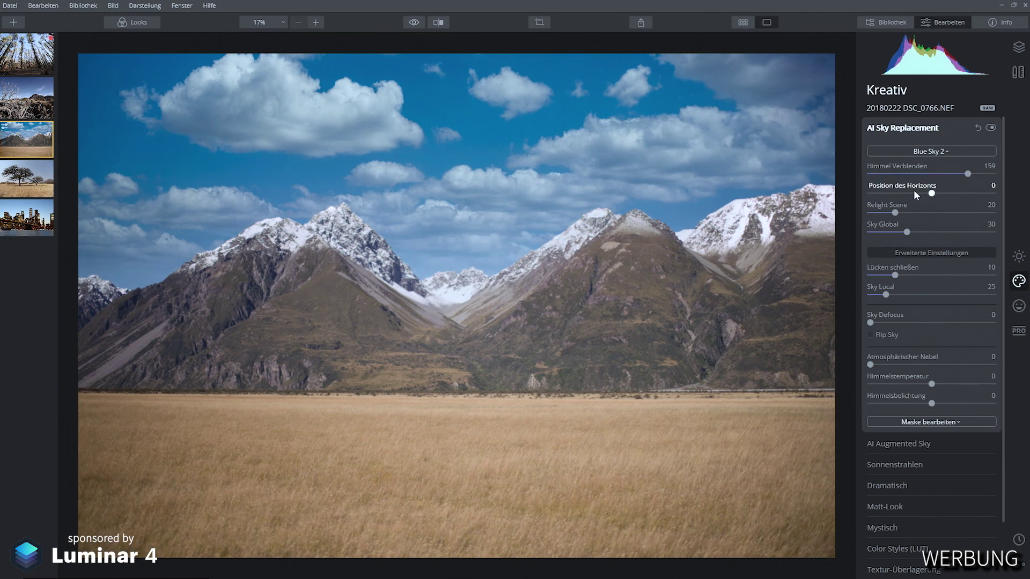
pyautogui.moveTo(905, 175)
pyautogui.mouseDown()
pyautogui.moveTo(883, 175)
pyautogui.moveTo(960, 174)
pyautogui.mouseUp()
pyautogui.moveTo(962, 175); pyautogui.dragTo(1003, 174)
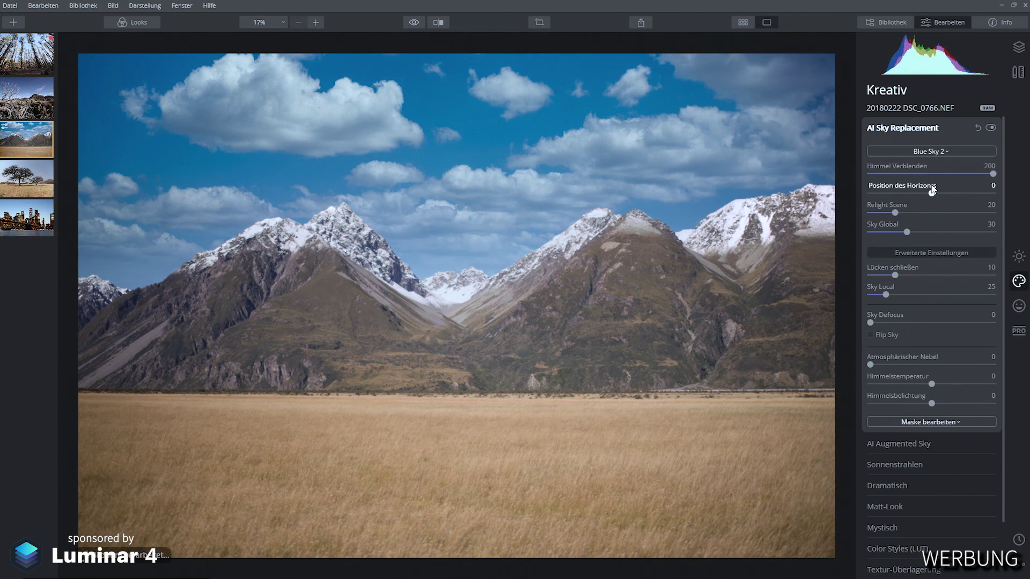
pyautogui.moveTo(915, 174)
pyautogui.mouseDown()
pyautogui.moveTo(851, 176)
pyautogui.moveTo(896, 179)
pyautogui.mouseUp()
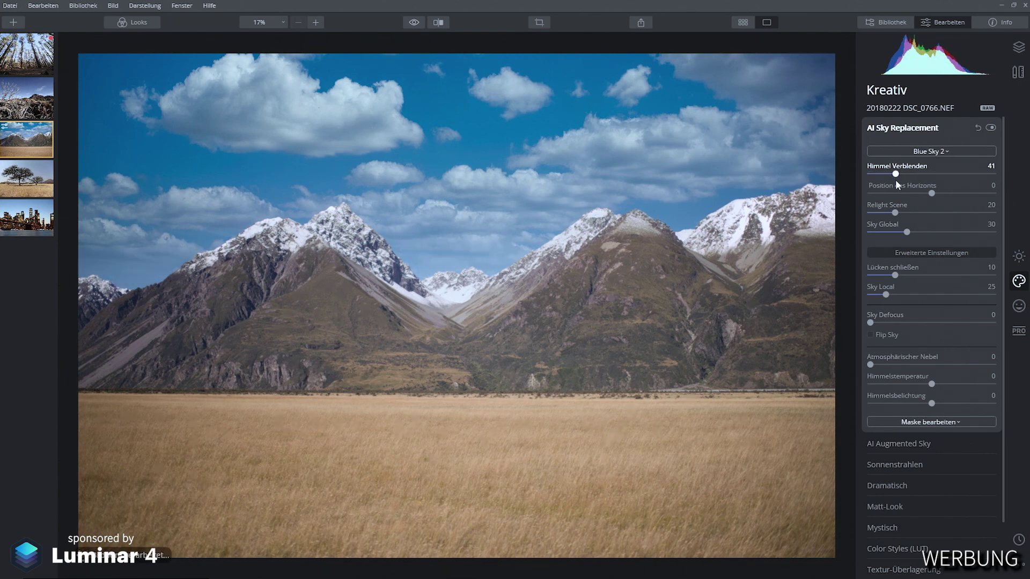
pyautogui.moveTo(902, 181); pyautogui.dragTo(919, 182)
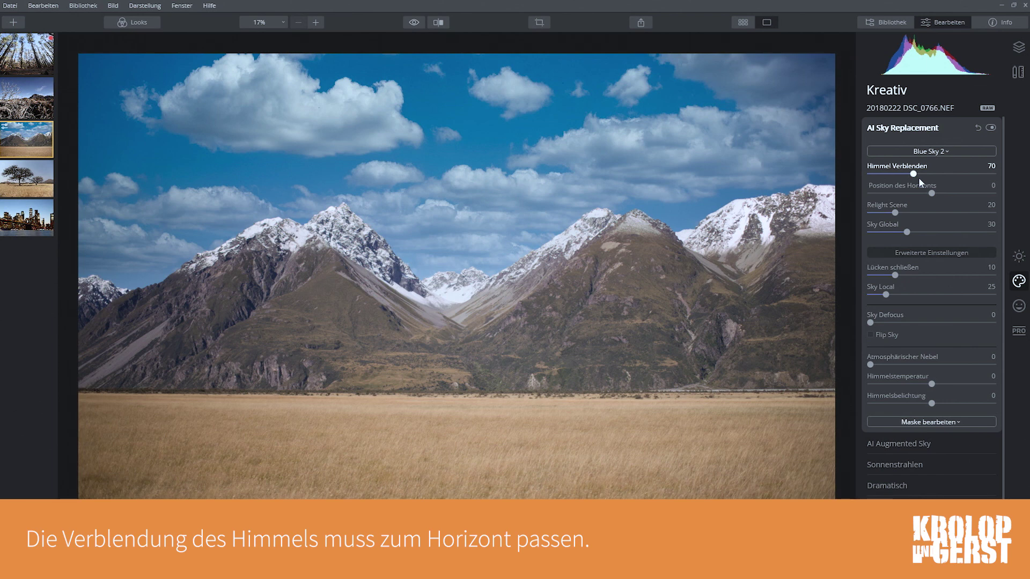
# Step: Test Position des Horizonts, return it to 0, and nudge Relight Scene slightly
pyautogui.moveTo(932, 193)
pyautogui.mouseDown()
pyautogui.moveTo(897, 193)
pyautogui.moveTo(957, 193)
pyautogui.mouseUp()
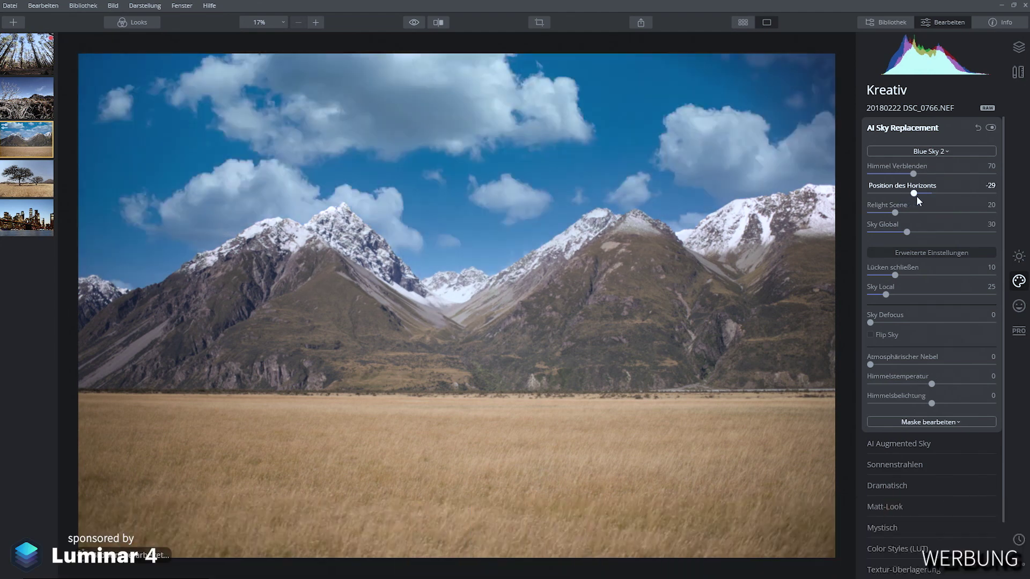
pyautogui.moveTo(958, 193)
pyautogui.mouseDown()
pyautogui.moveTo(935, 193)
pyautogui.moveTo(930, 211)
pyautogui.mouseUp()
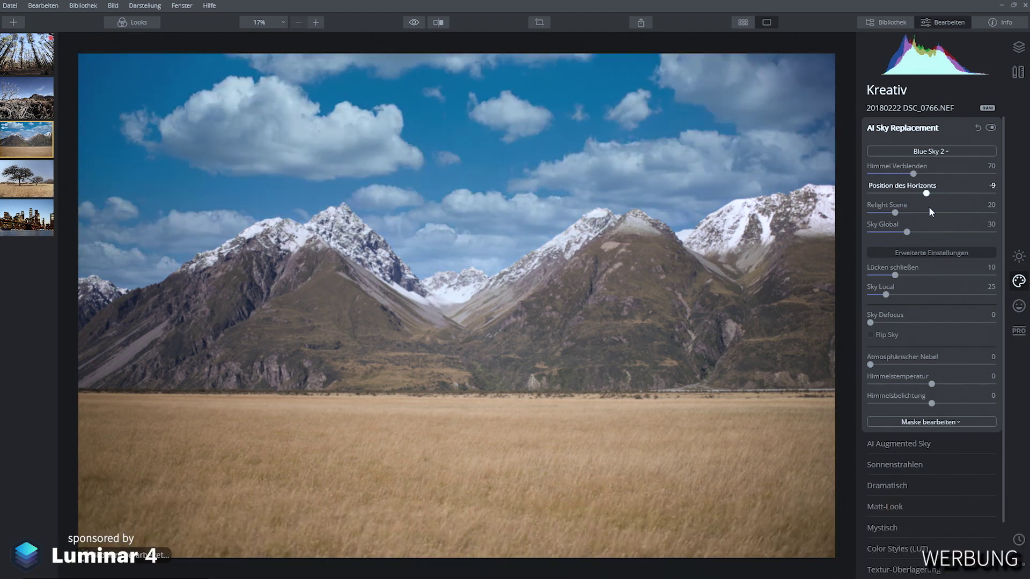
pyautogui.moveTo(930, 212); pyautogui.dragTo(936, 211)
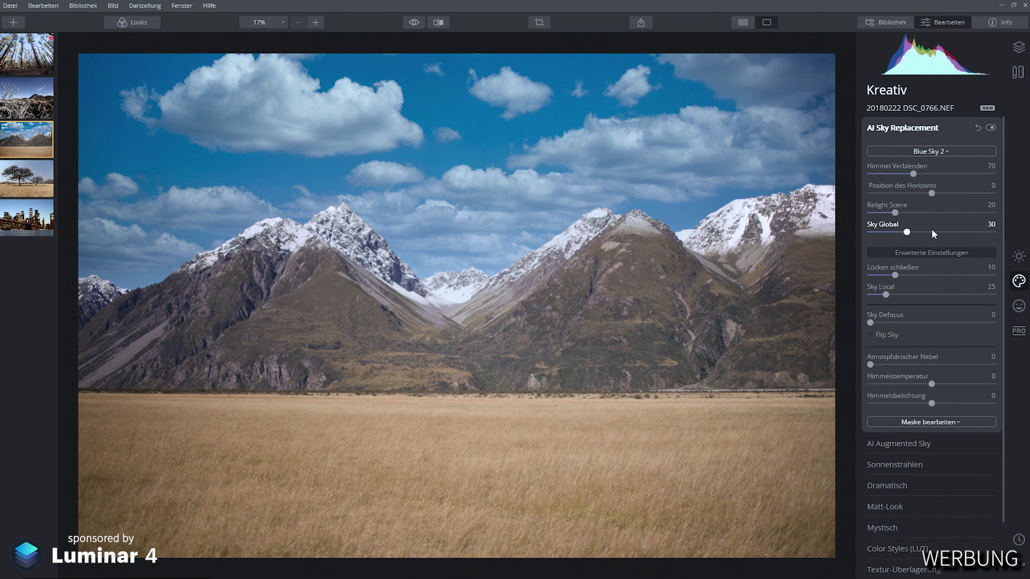
pyautogui.moveTo(895, 212); pyautogui.dragTo(897, 213)
# Step: Lower Relight Scene on the mountain photo to 7
pyautogui.moveTo(958, 211)
pyautogui.mouseDown()
pyautogui.moveTo(999, 211)
pyautogui.moveTo(869, 218)
pyautogui.moveTo(967, 218)
pyautogui.moveTo(880, 223)
pyautogui.moveTo(960, 232)
pyautogui.moveTo(901, 212)
pyautogui.moveTo(950, 233)
pyautogui.moveTo(878, 226)
pyautogui.moveTo(886, 227)
pyautogui.mouseUp()
pyautogui.moveTo(889, 215); pyautogui.dragTo(885, 217)
pyautogui.moveTo(884, 216); pyautogui.dragTo(880, 216)
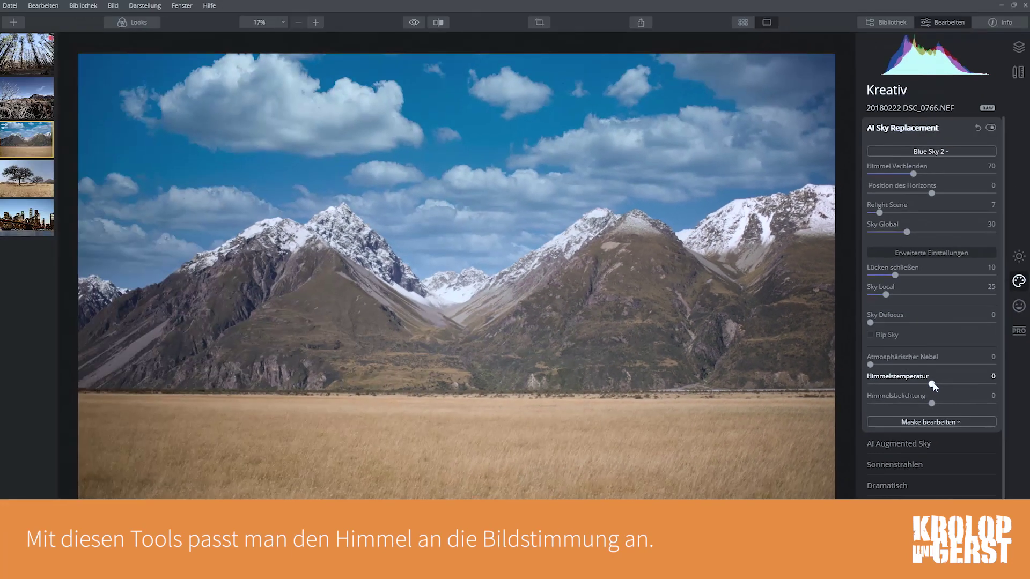
# Step: Set sky temperature -12, sky exposure 50 and atmospheric fog 85, then open the forest photo
pyautogui.moveTo(932, 385)
pyautogui.mouseDown()
pyautogui.moveTo(985, 386)
pyautogui.moveTo(924, 397)
pyautogui.moveTo(964, 395)
pyautogui.moveTo(943, 407)
pyautogui.mouseUp()
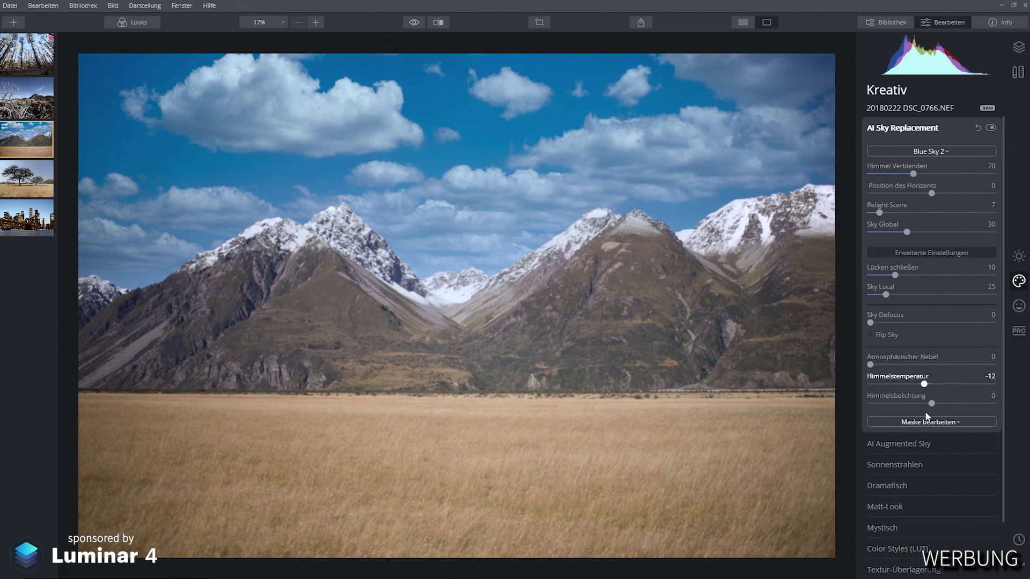
pyautogui.moveTo(931, 403); pyautogui.dragTo(965, 403)
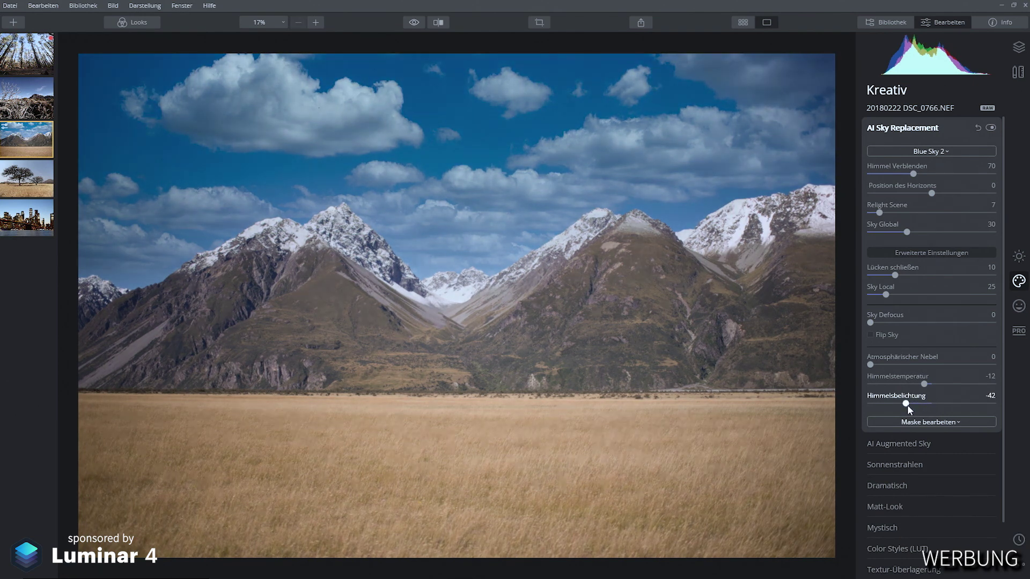
pyautogui.moveTo(985, 407); pyautogui.dragTo(963, 406)
pyautogui.moveTo(870, 365); pyautogui.dragTo(969, 369)
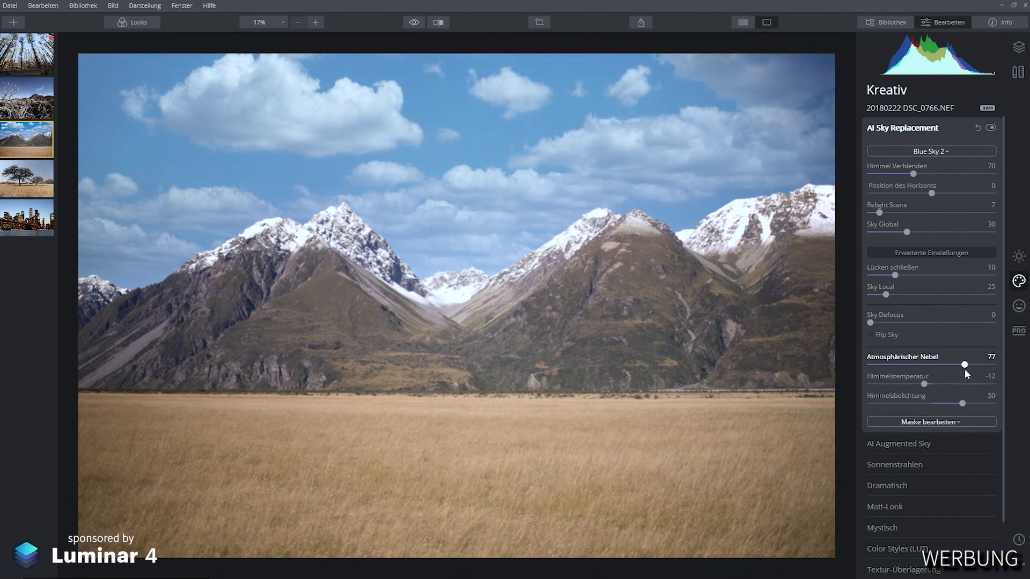
pyautogui.moveTo(969, 369); pyautogui.dragTo(976, 364)
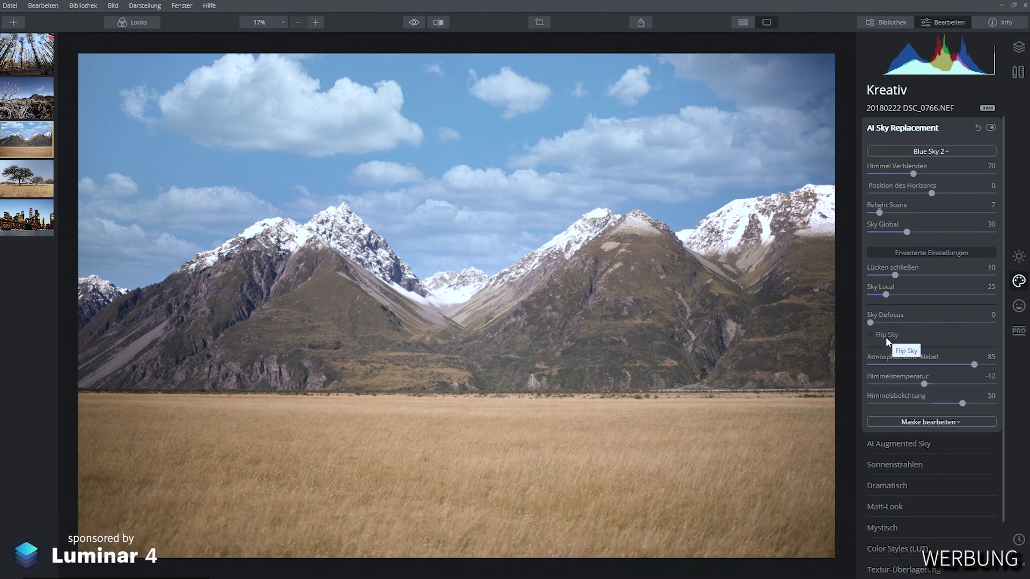
pyautogui.click(44, 52)
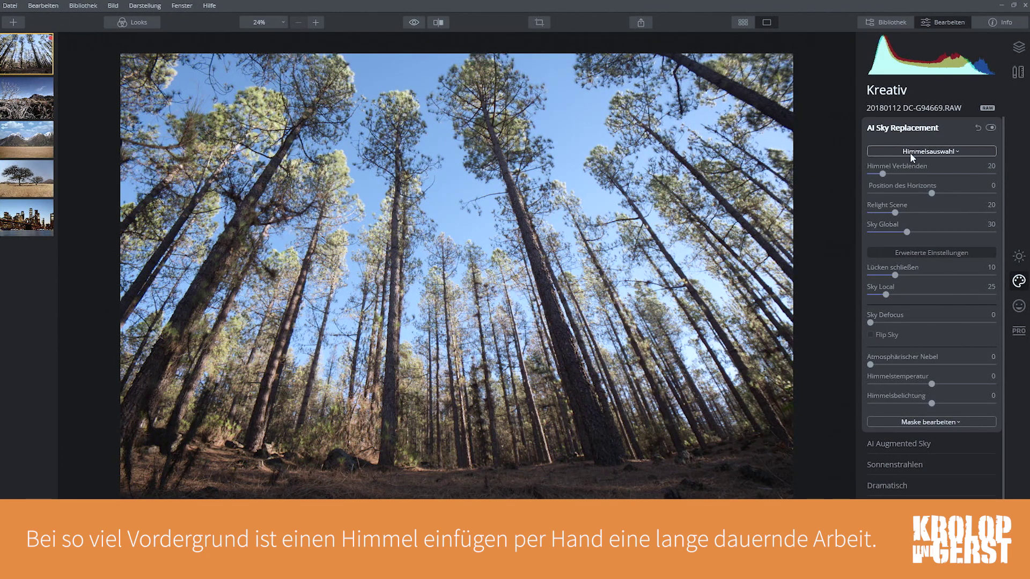
# Step: Try Blue Sky 4 and 5 on the forest photo, choose Blue Sky 3, and add slight haze
pyautogui.click(913, 151)
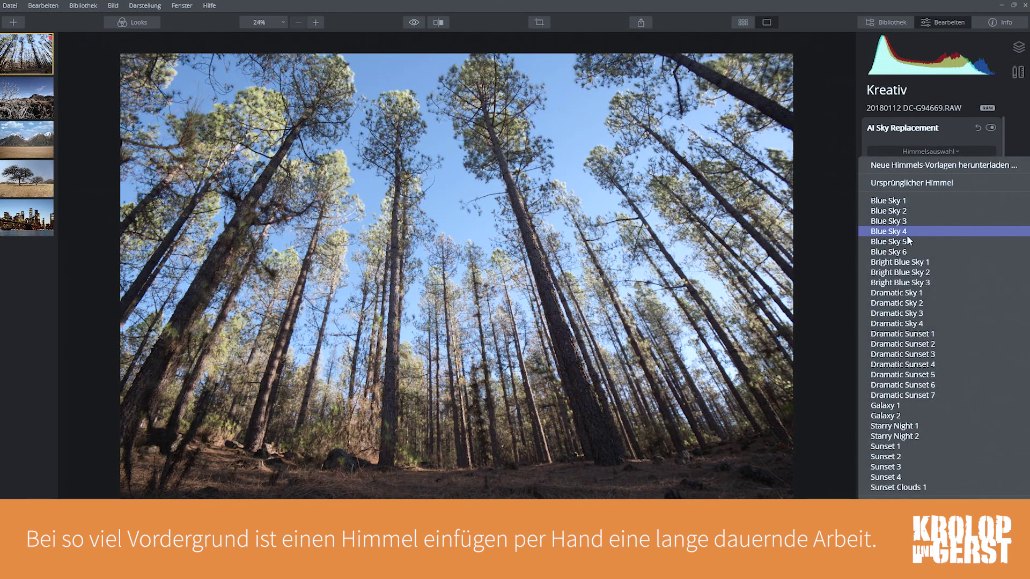
pyautogui.click(911, 231)
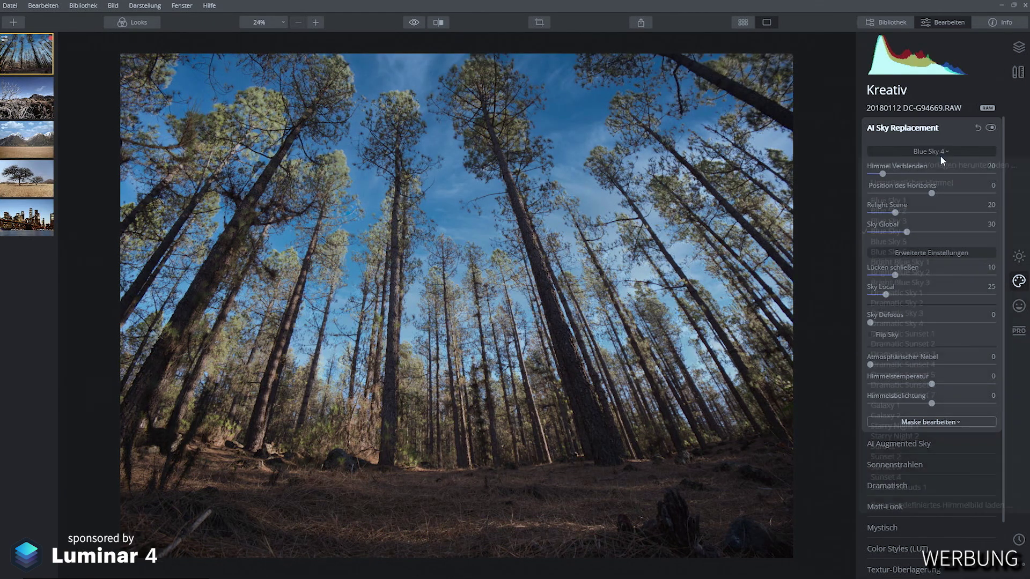
pyautogui.click(939, 153)
pyautogui.click(908, 240)
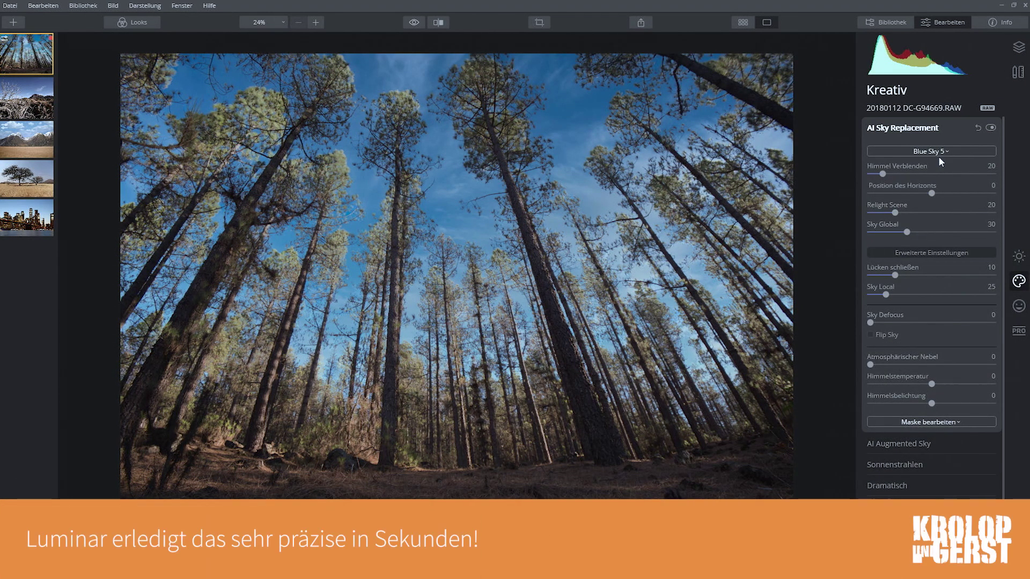
pyautogui.click(925, 152)
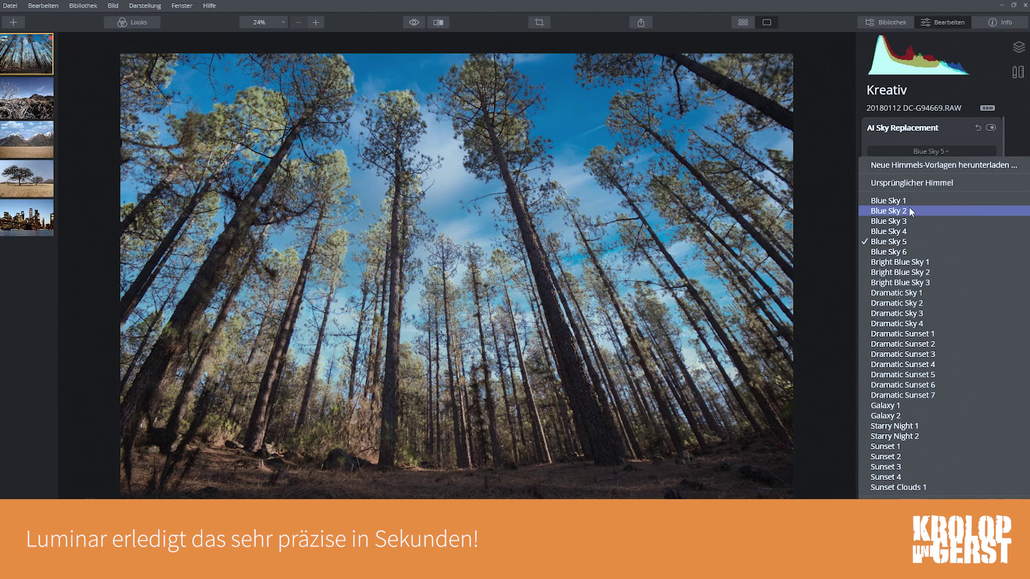
pyautogui.click(909, 221)
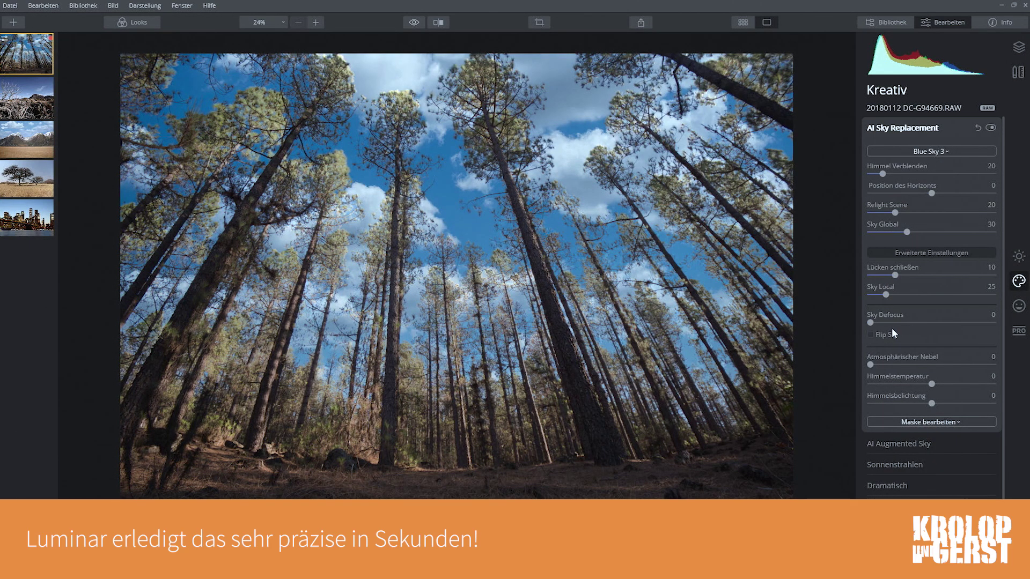
pyautogui.moveTo(904, 365)
pyautogui.mouseDown()
pyautogui.moveTo(893, 366)
pyautogui.moveTo(905, 366)
pyautogui.mouseUp()
# Step: Set the forest sky's haze to 79, temperature 14 and exposure 100, then zoom to 100%
pyautogui.moveTo(931, 403); pyautogui.dragTo(994, 404)
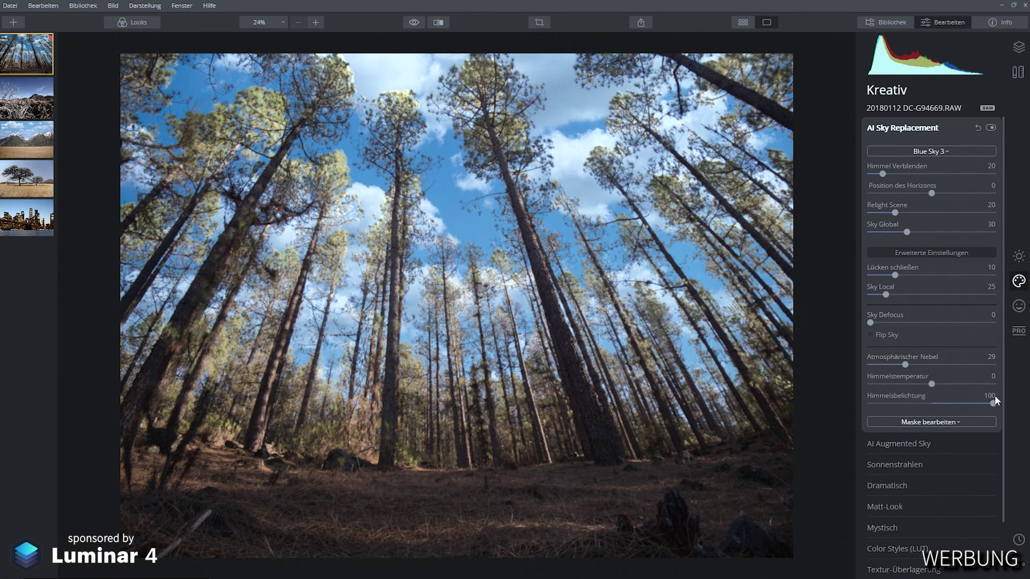
pyautogui.moveTo(942, 386); pyautogui.dragTo(936, 390)
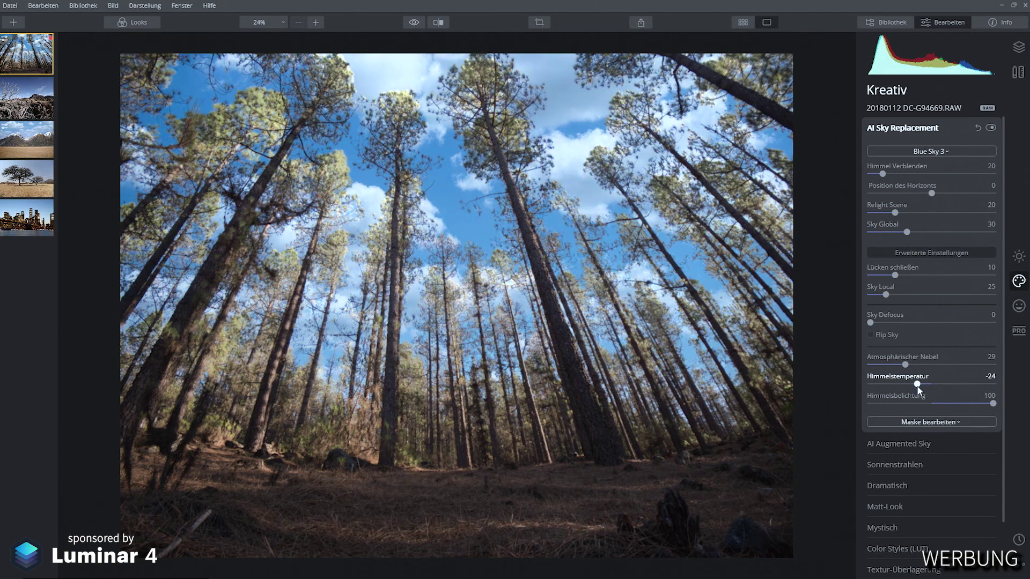
pyautogui.moveTo(936, 390)
pyautogui.mouseDown()
pyautogui.moveTo(955, 366)
pyautogui.moveTo(946, 366)
pyautogui.moveTo(969, 368)
pyautogui.mouseUp()
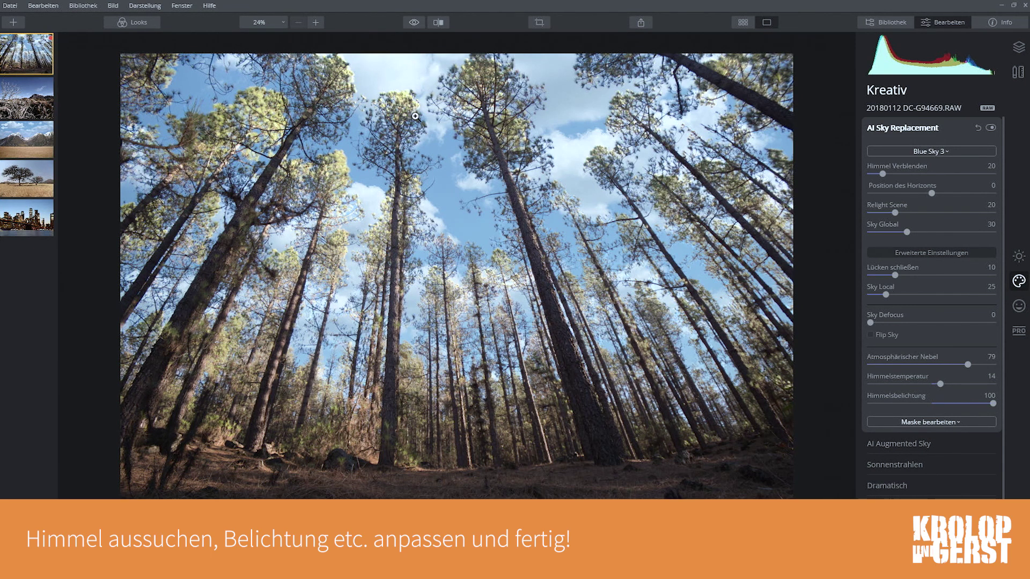
pyautogui.click(415, 115)
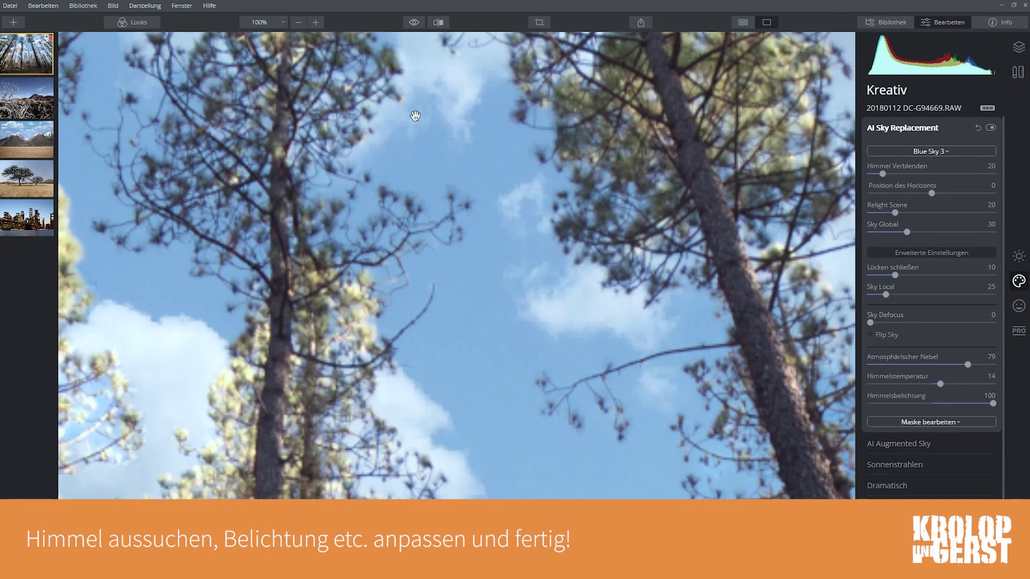
pyautogui.moveTo(375, 110); pyautogui.dragTo(330, 346)
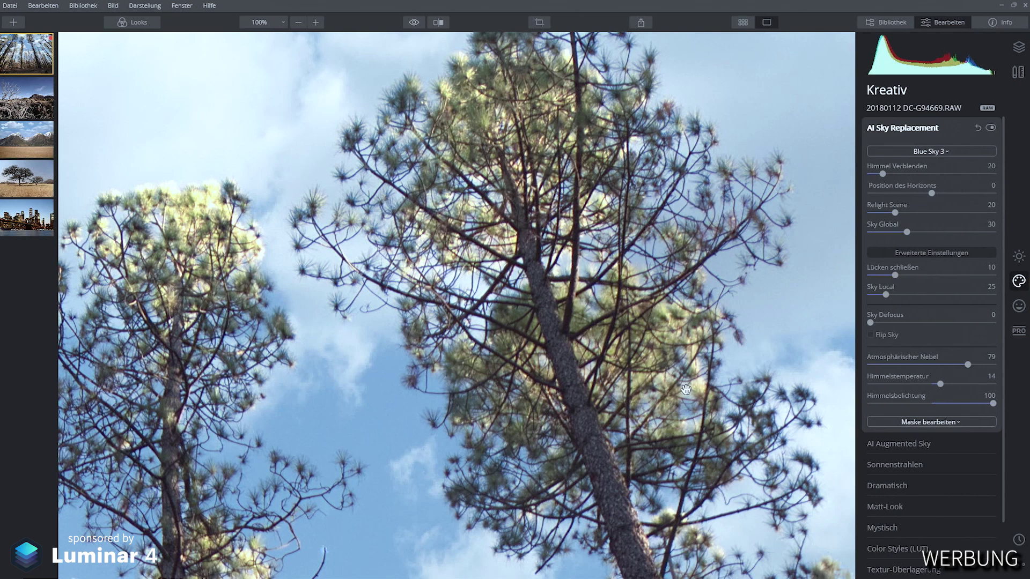
pyautogui.moveTo(590, 389); pyautogui.dragTo(530, 279)
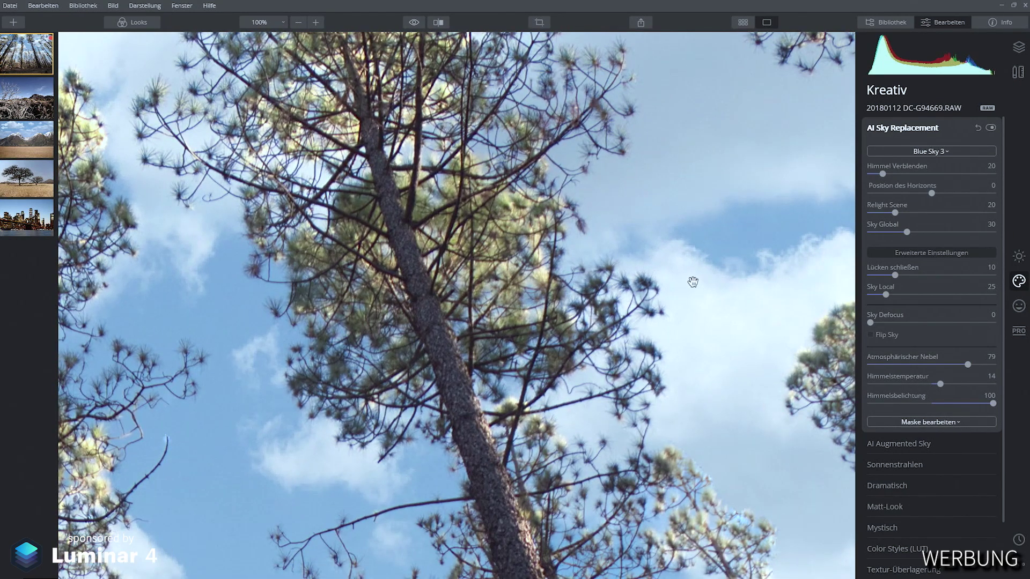
pyautogui.moveTo(689, 280); pyautogui.dragTo(443, 299)
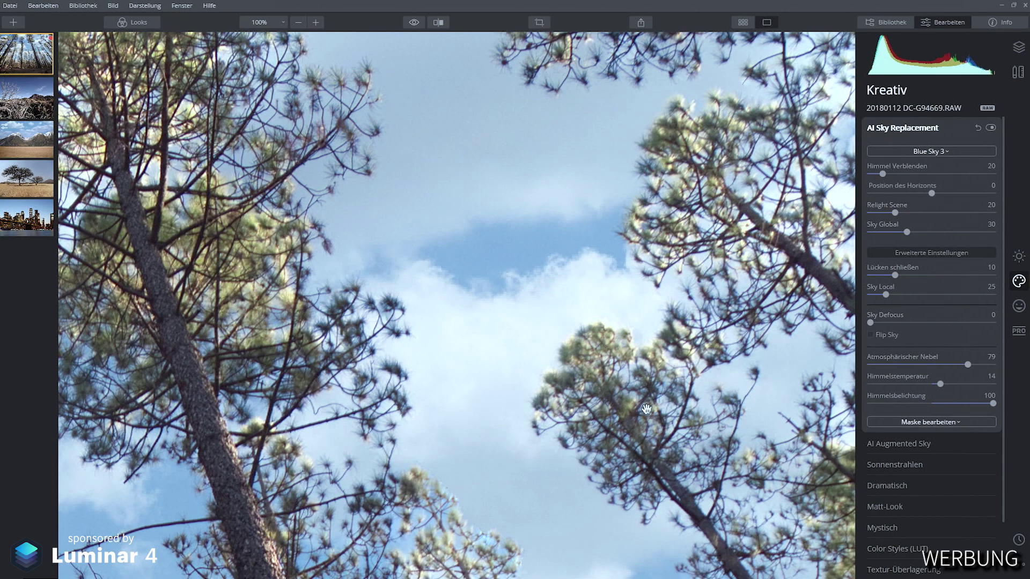
pyautogui.moveTo(646, 409); pyautogui.dragTo(483, 365)
pyautogui.moveTo(445, 169); pyautogui.dragTo(579, 315)
pyautogui.moveTo(191, 239); pyautogui.dragTo(600, 321)
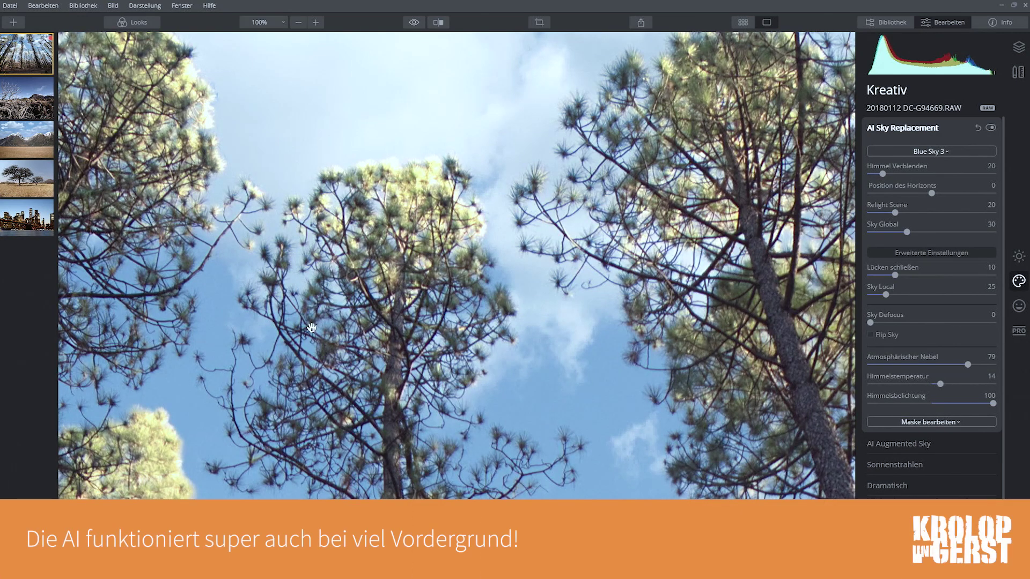
pyautogui.click(372, 308)
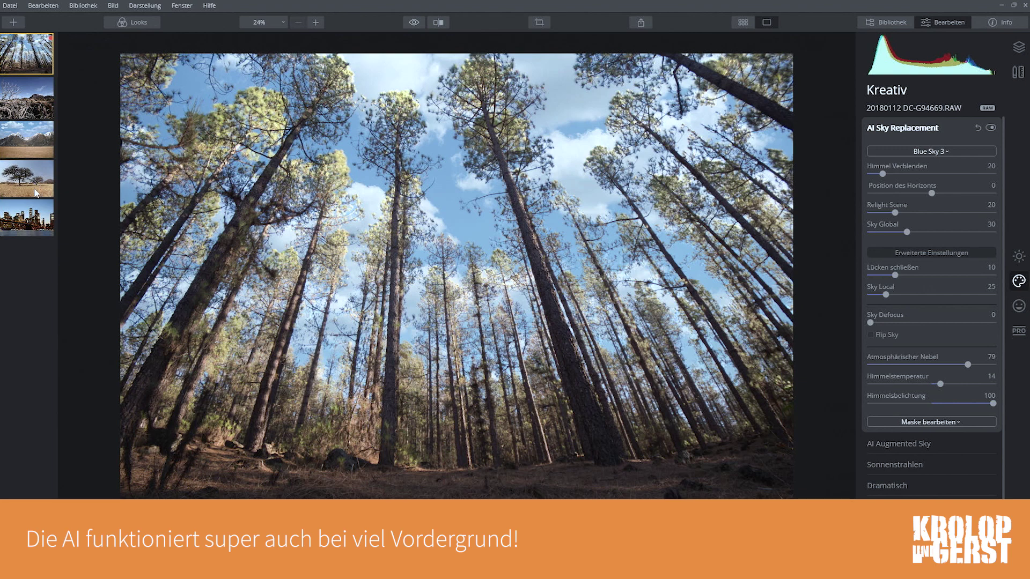
pyautogui.click(30, 102)
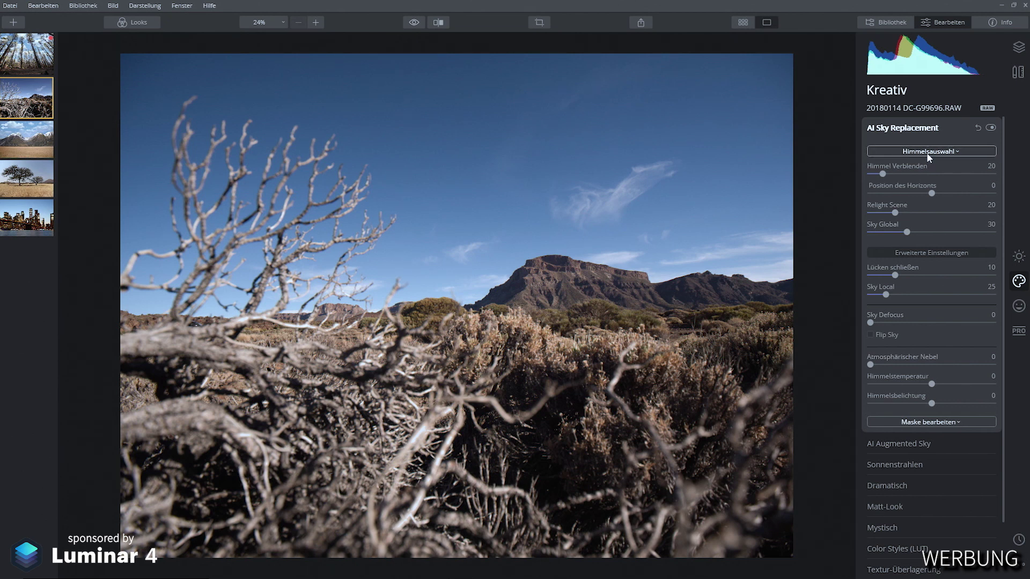
# Step: Apply Blue Sky 6 with haze 32 and temperature 24 to the desert mountain photo, then open the savanna photo
pyautogui.click(933, 153)
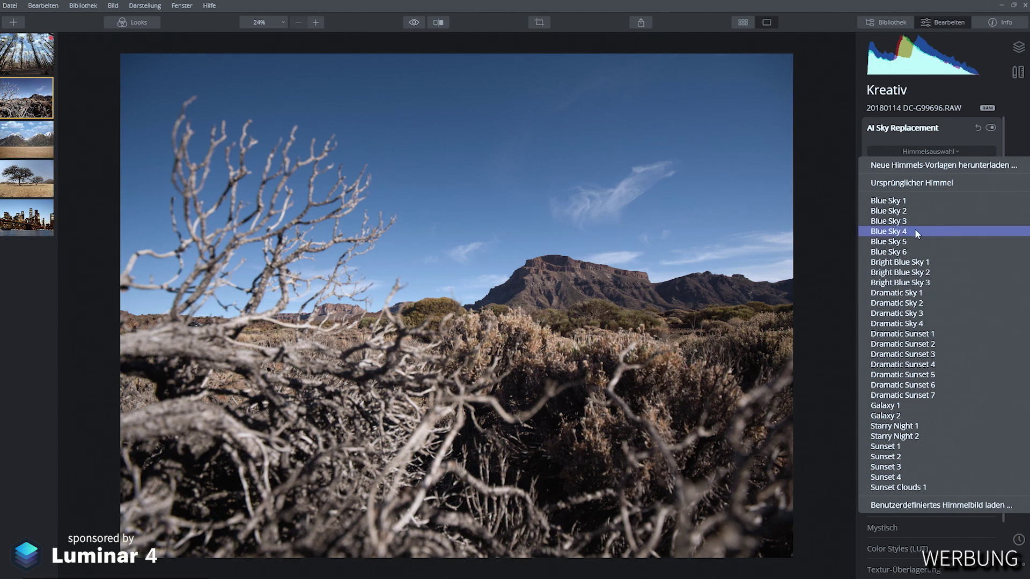
pyautogui.click(910, 250)
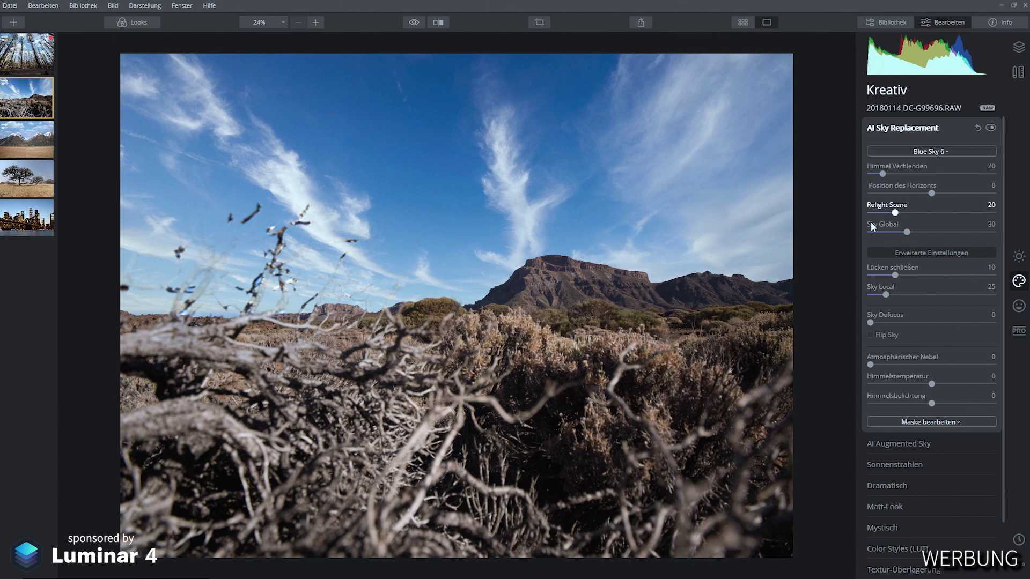
pyautogui.moveTo(870, 364); pyautogui.dragTo(909, 365)
pyautogui.click(946, 385)
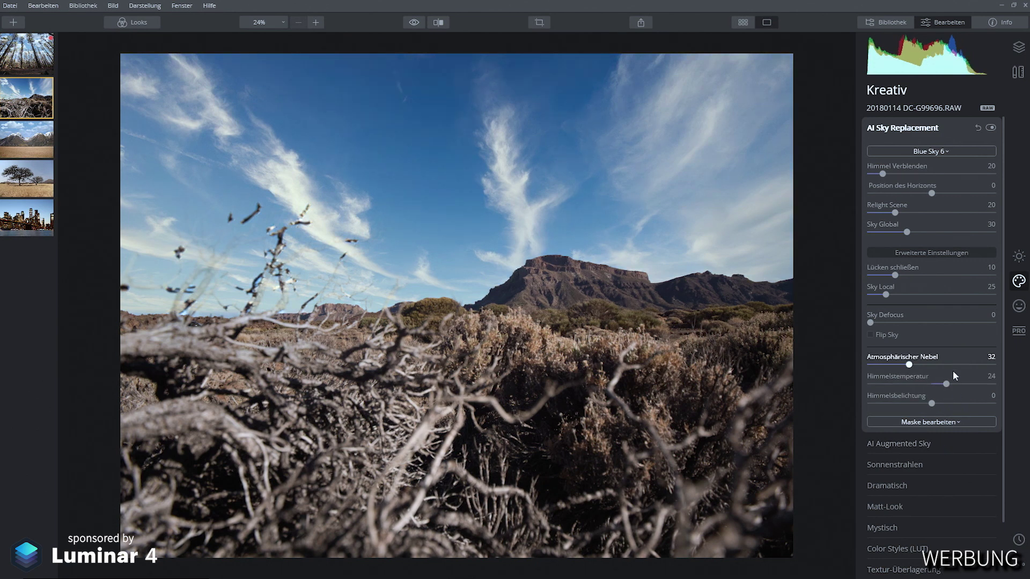
pyautogui.click(41, 190)
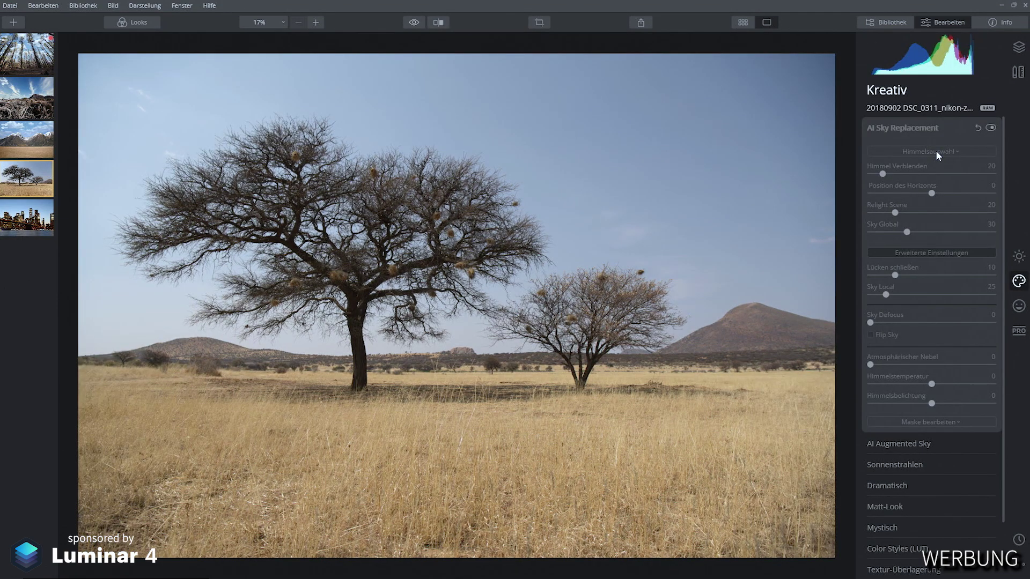
# Step: Give the savanna photo Blue Sky 6 with haze 76, temperature 25, exposure 31 and horizon 39
pyautogui.click(937, 153)
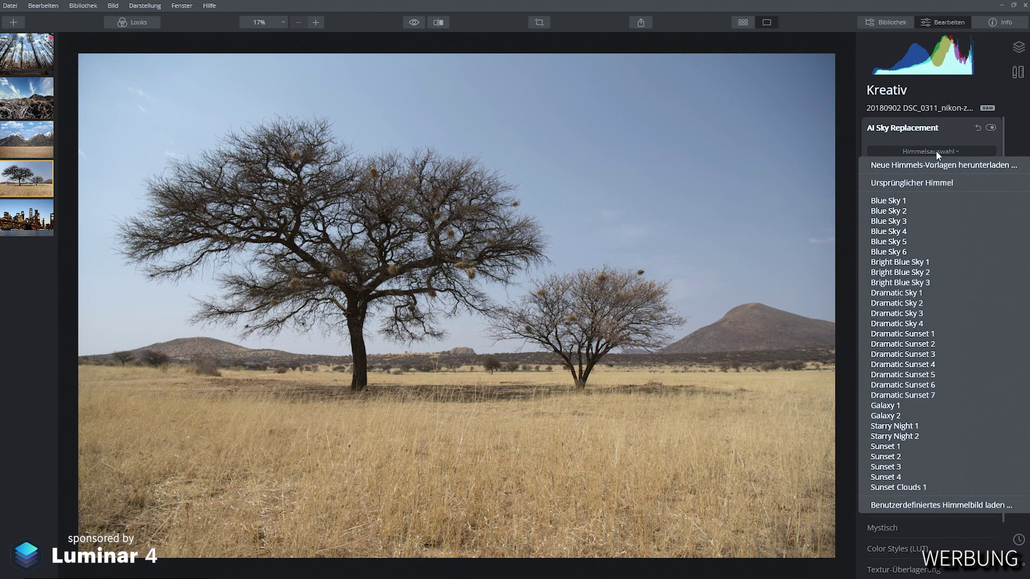
pyautogui.click(923, 252)
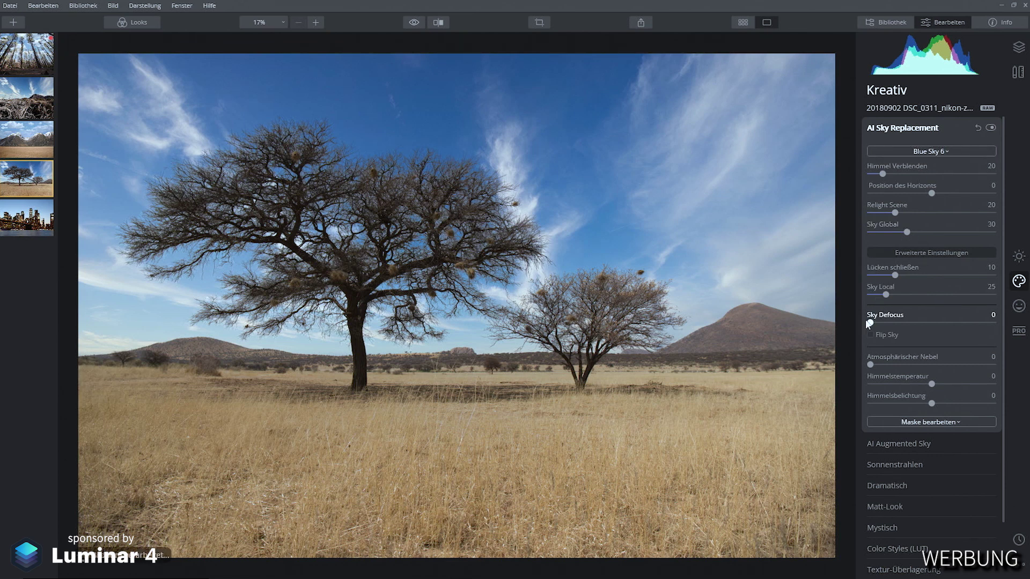
pyautogui.moveTo(895, 365)
pyautogui.mouseDown()
pyautogui.moveTo(947, 386)
pyautogui.moveTo(964, 365)
pyautogui.mouseUp()
pyautogui.click(951, 403)
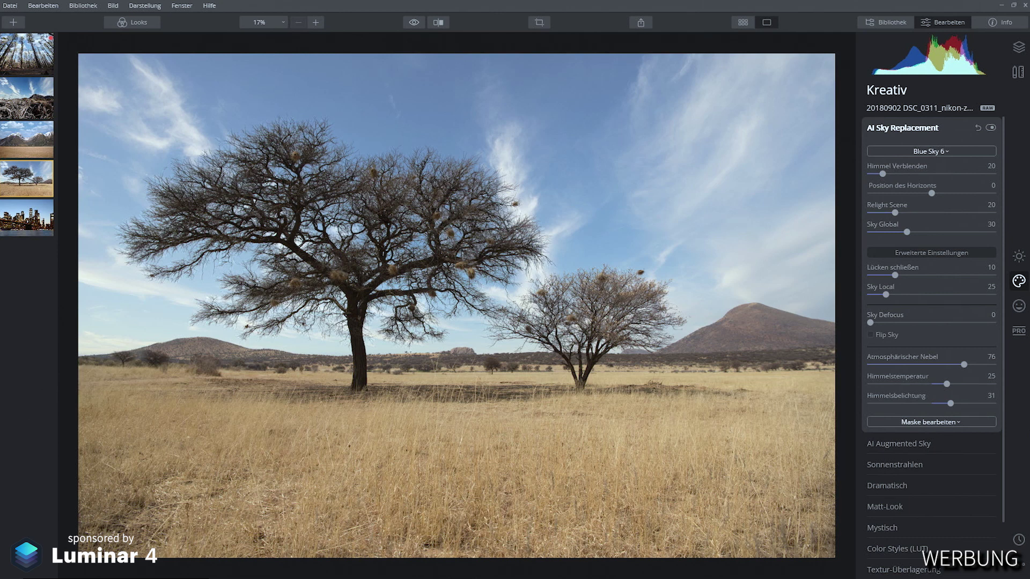
pyautogui.moveTo(934, 200); pyautogui.dragTo(957, 200)
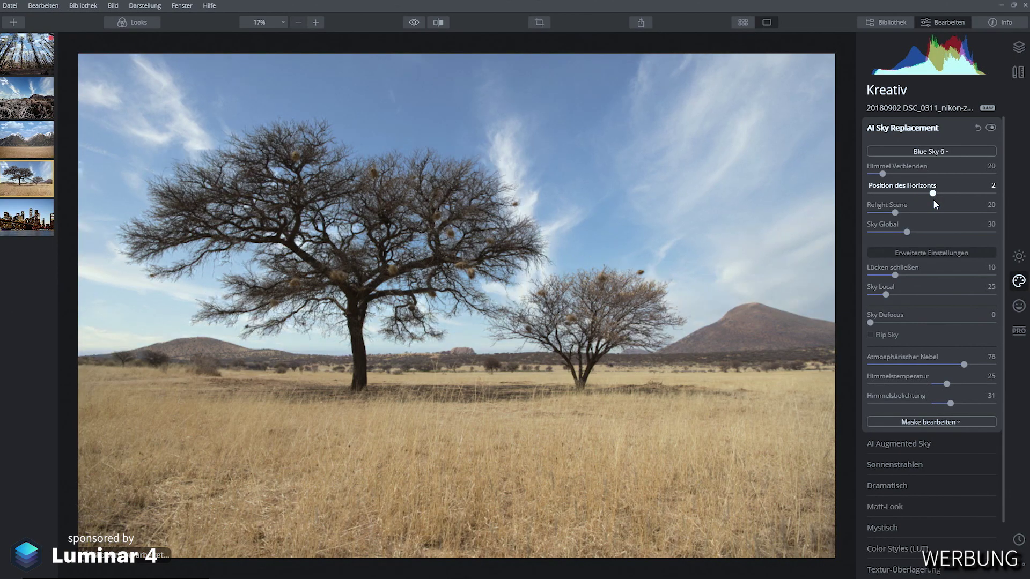
# Step: Nudge the savanna sky's Position des Horizonts down to 1
pyautogui.moveTo(934, 201); pyautogui.dragTo(934, 197)
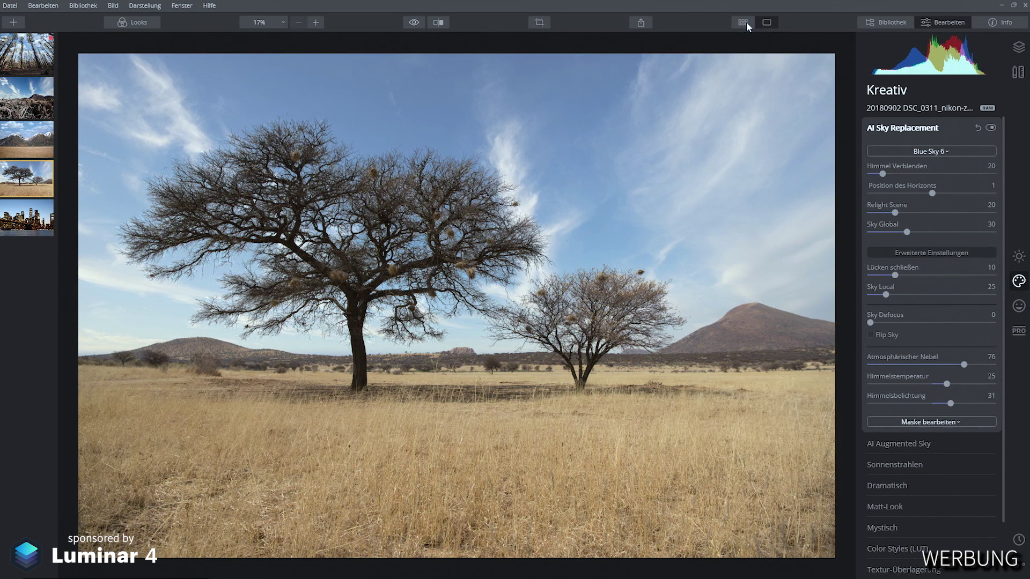
# Step: From the sky list, open Skylum's Luminar Marketplace page for new sky templates
pyautogui.click(940, 152)
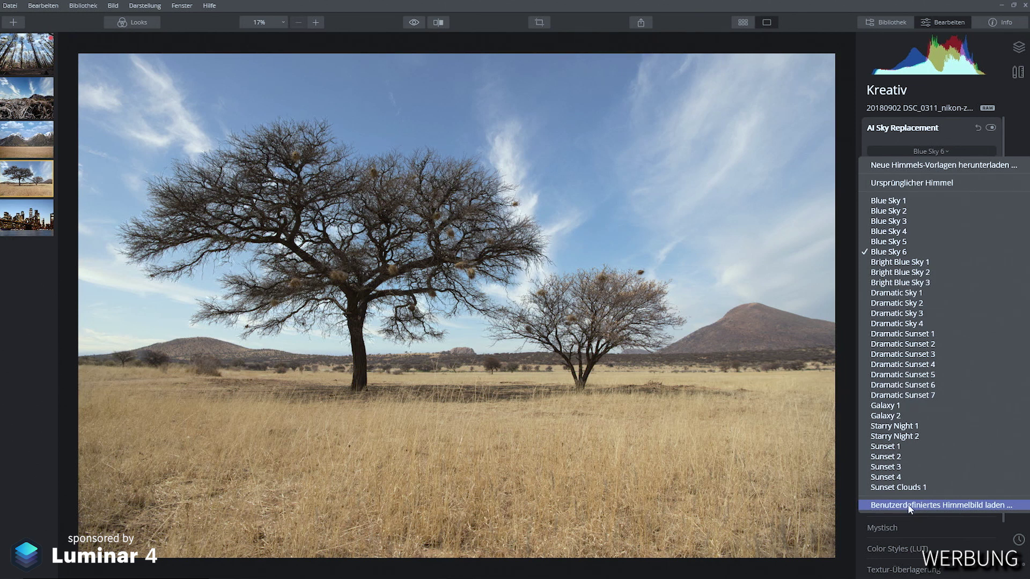
pyautogui.click(910, 507)
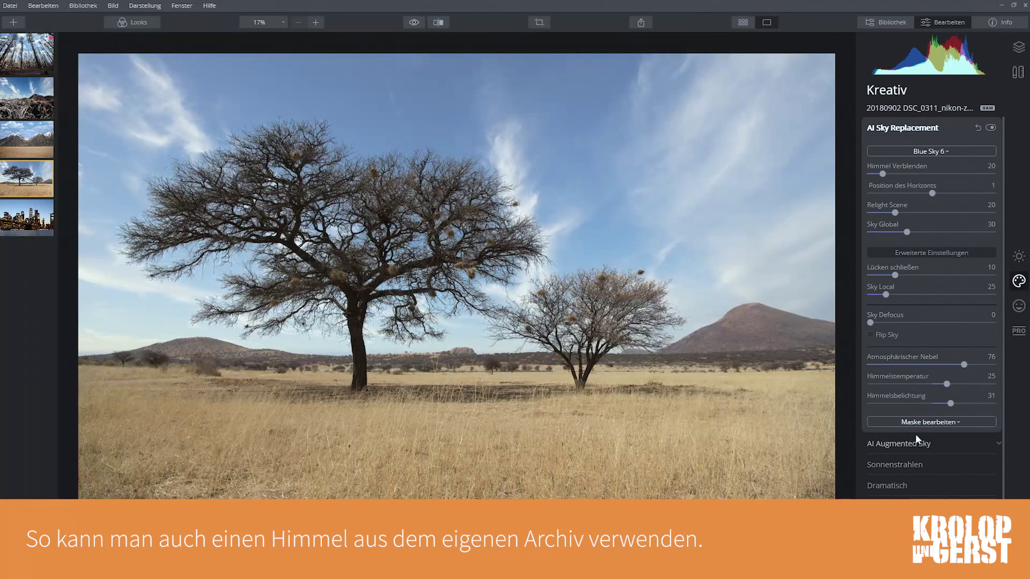
pyautogui.click(941, 152)
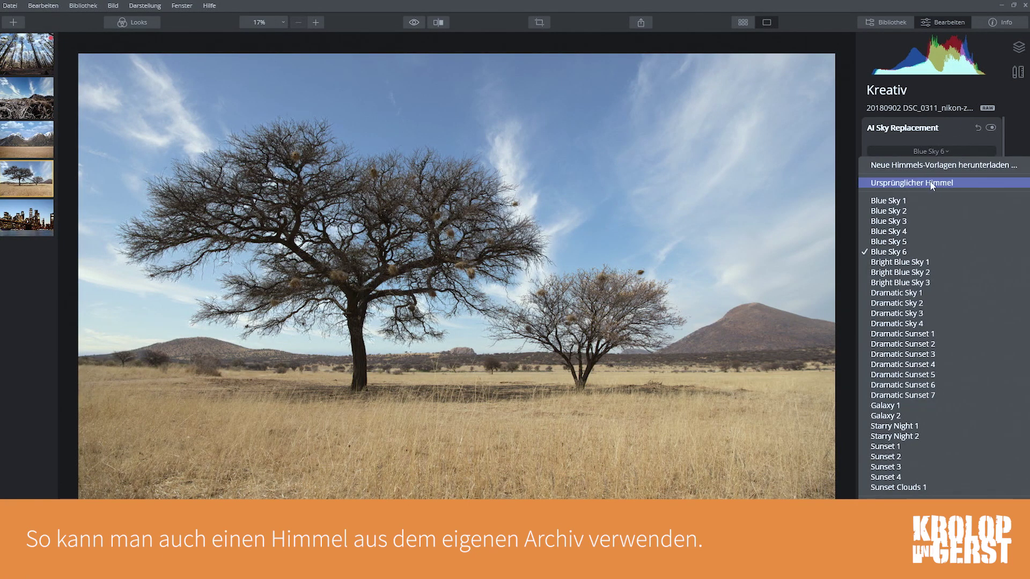
pyautogui.click(947, 169)
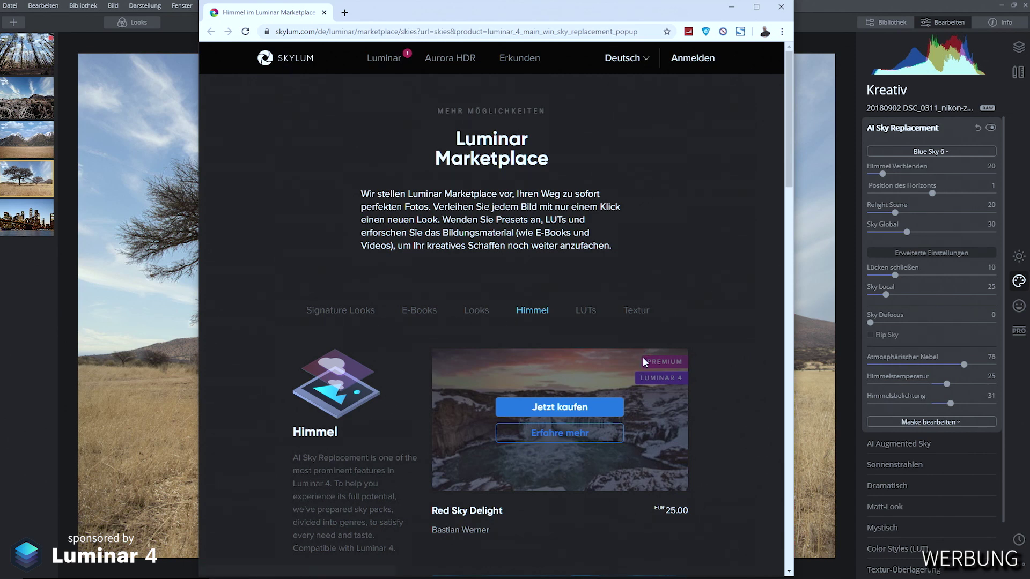
# Step: Close the Luminar Marketplace skies page to return to the savanna photo with its Blue Sky 6 sky
pyautogui.click(780, 7)
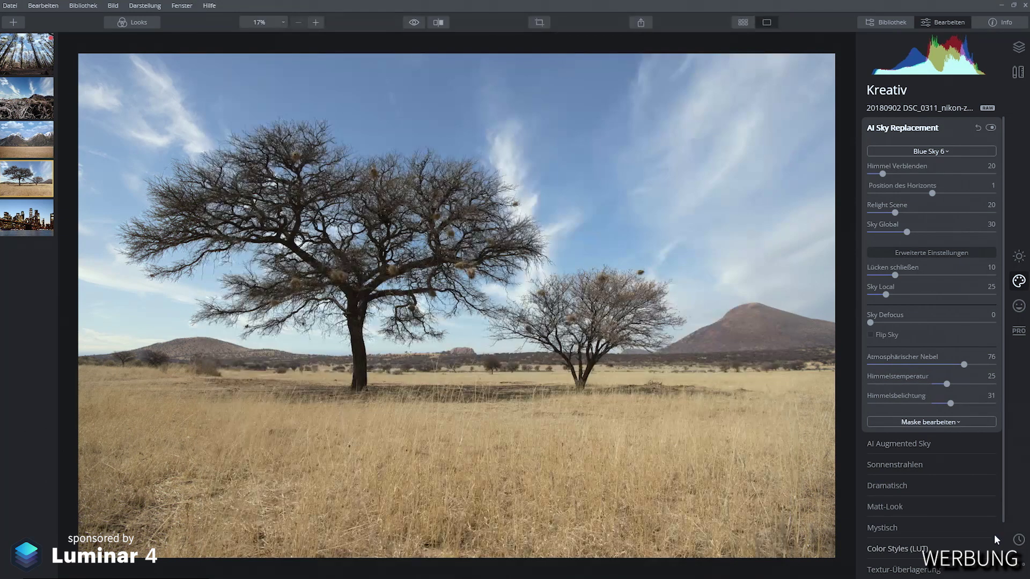